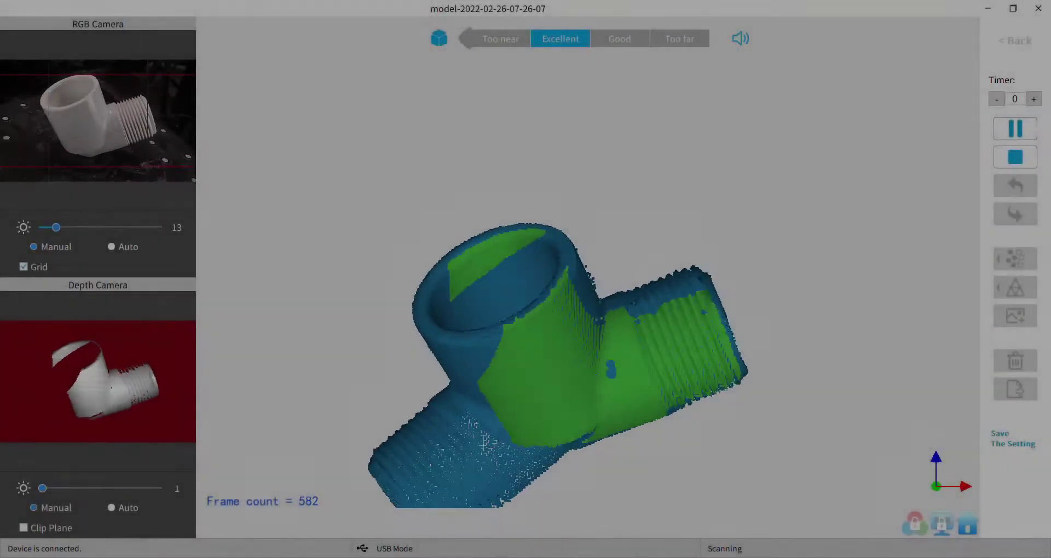
Try to scan the plain white elbow fitting in a new scan, capturing three passes with pauses between them.
key(space)
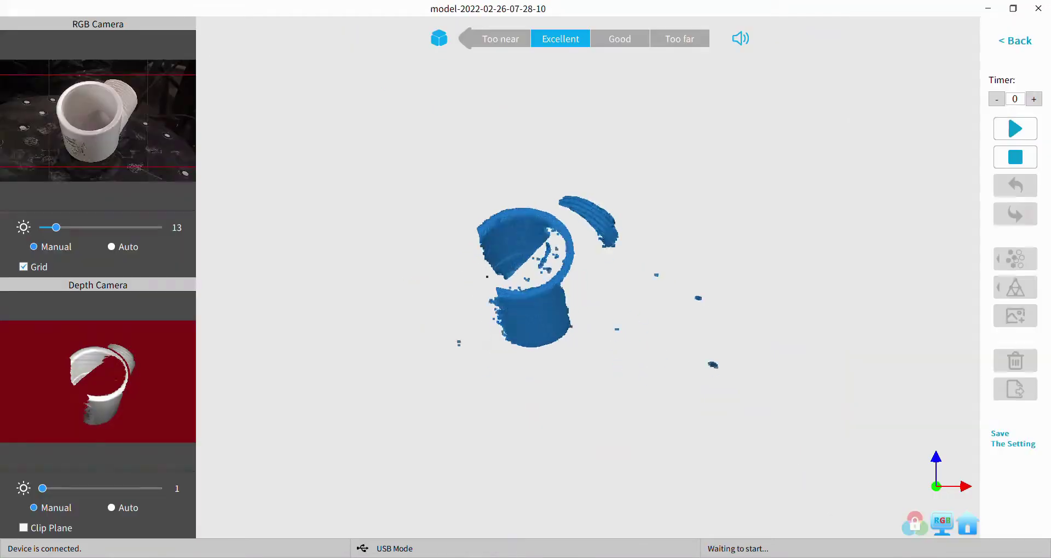
key(space)
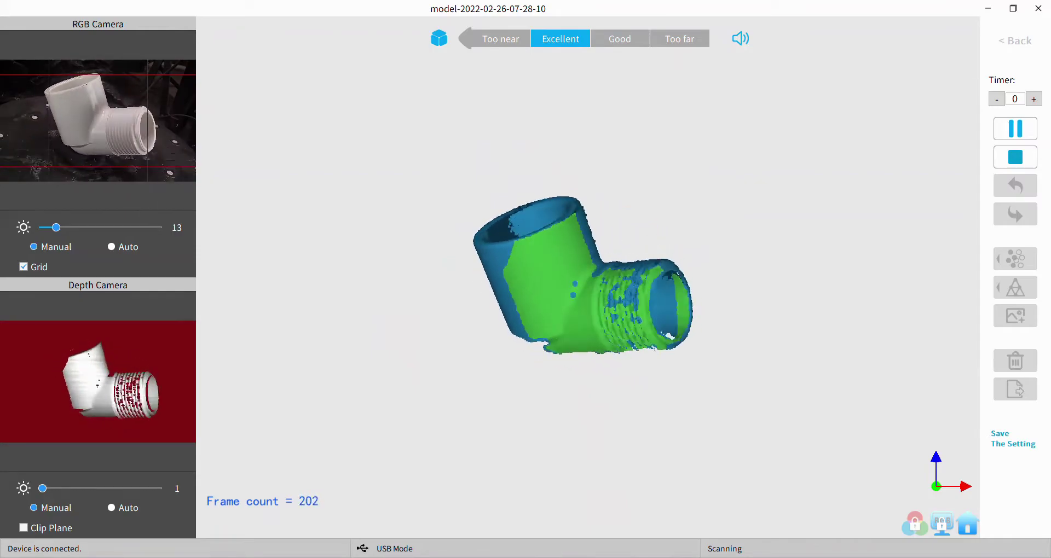
key(space)
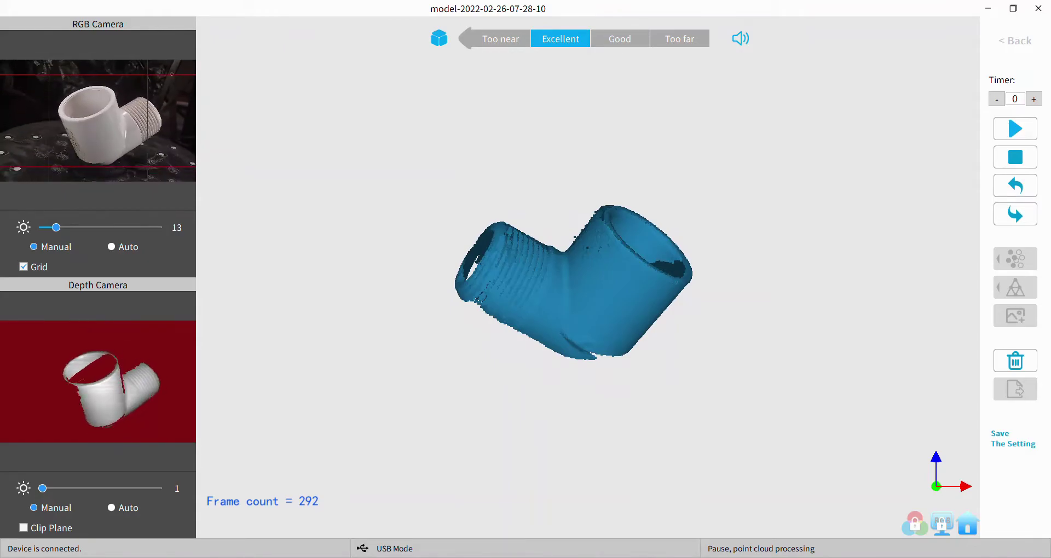
key(space)
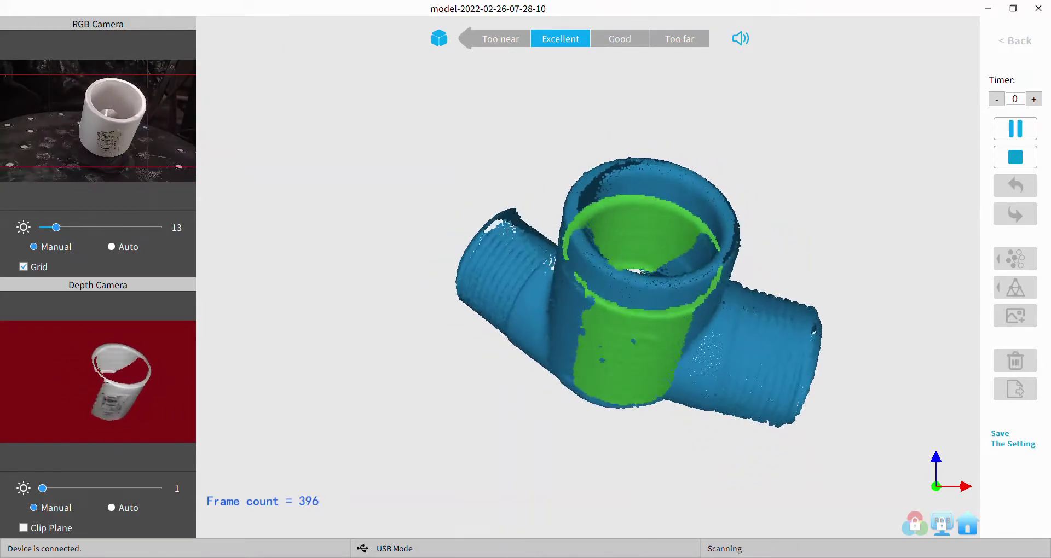
key(space)
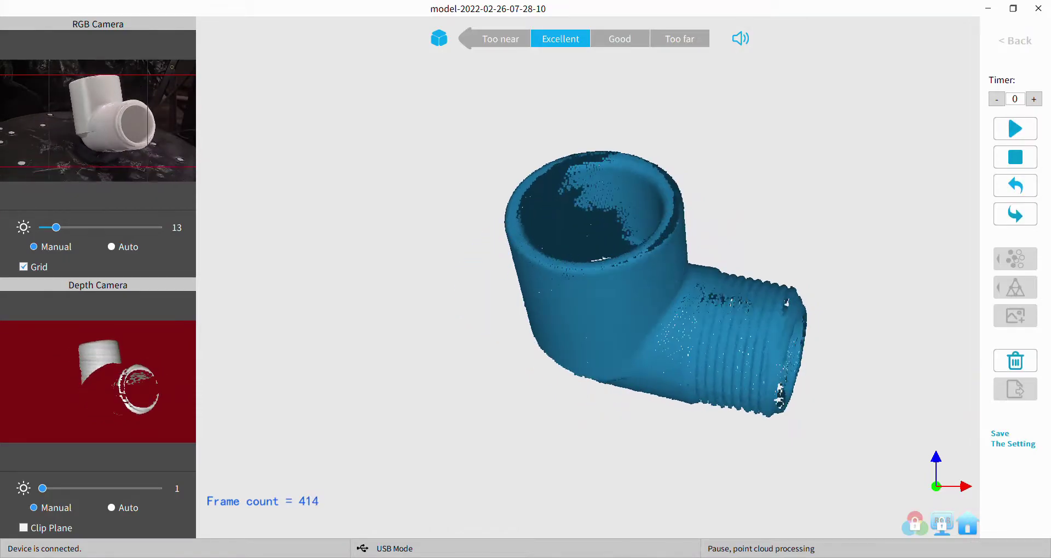
key(space)
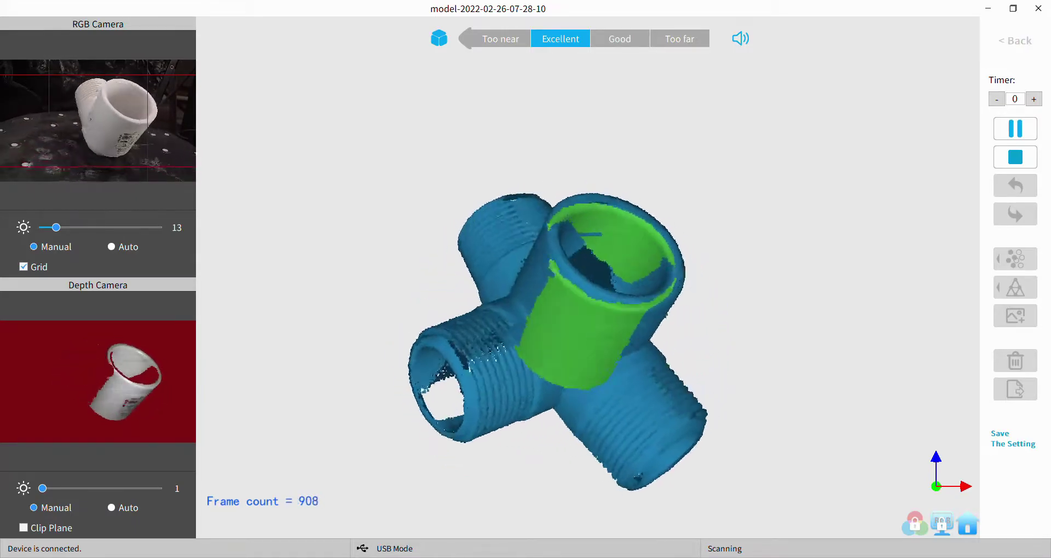
key(space)
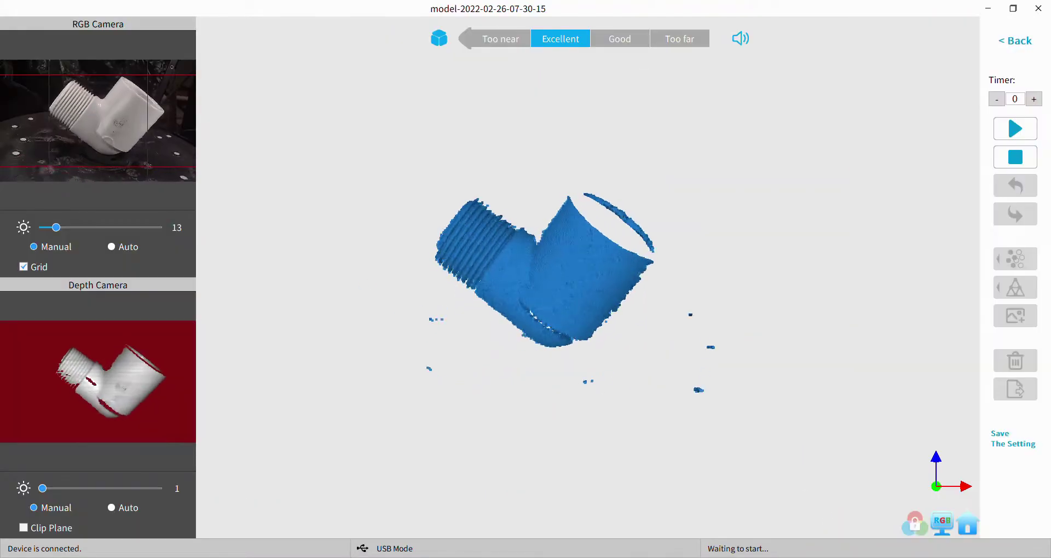
Try to capture the plain elbow fitting again in two fresh scans, pausing each one after its pass.
key(space)
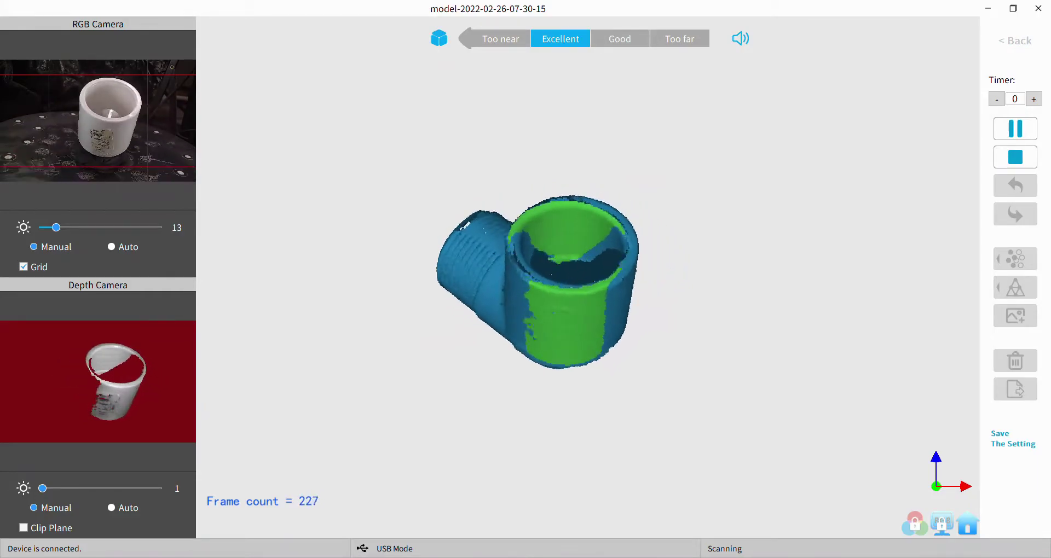
key(space)
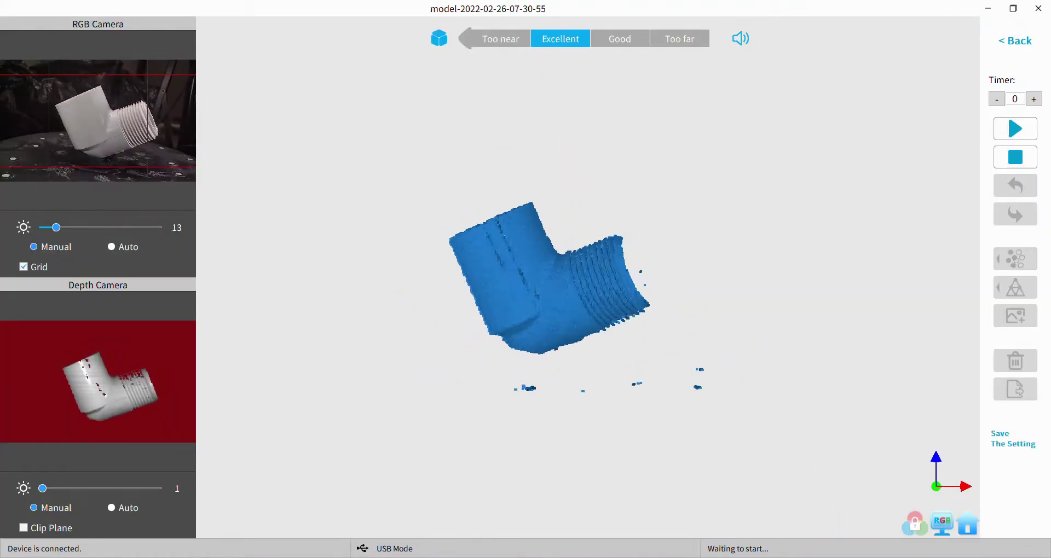
key(space)
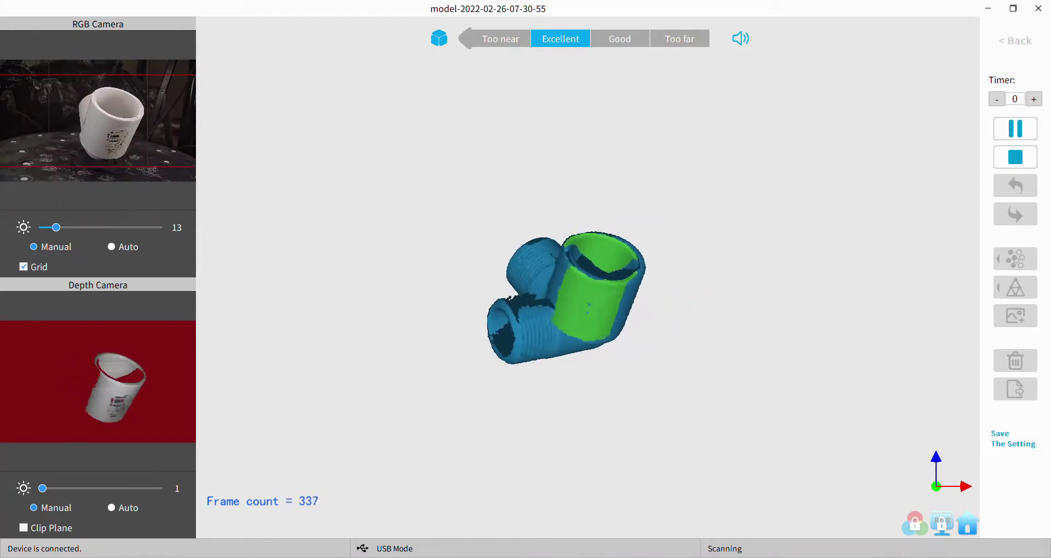
key(space)
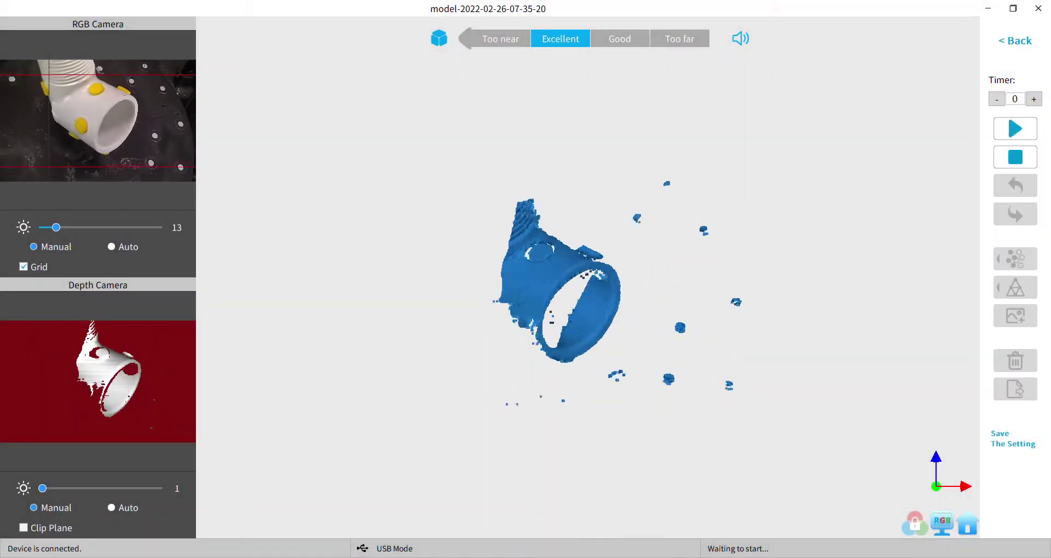
Try to scan the elbow fitting with yellow markers attached, capturing two passes with a pause between them.
key(space)
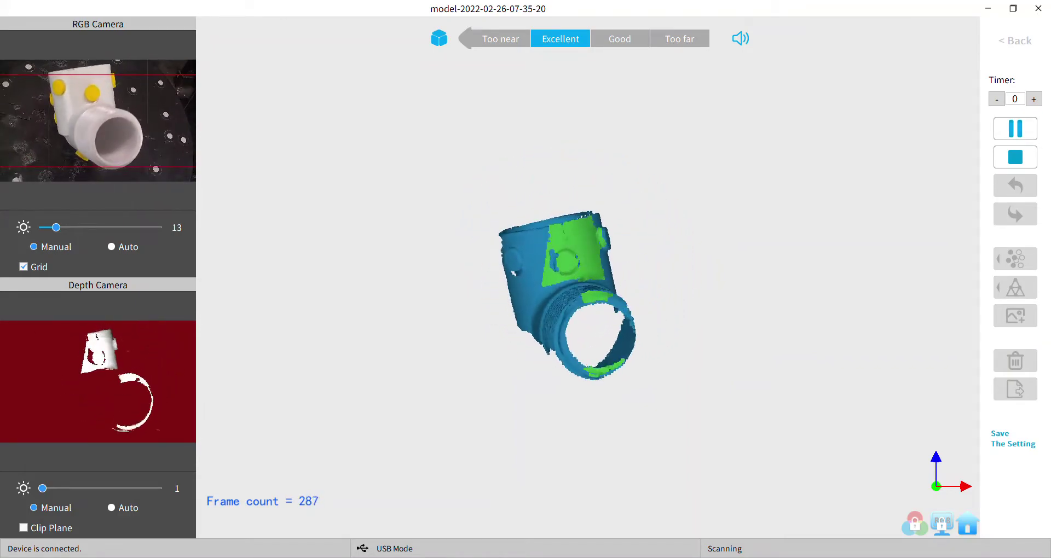
key(space)
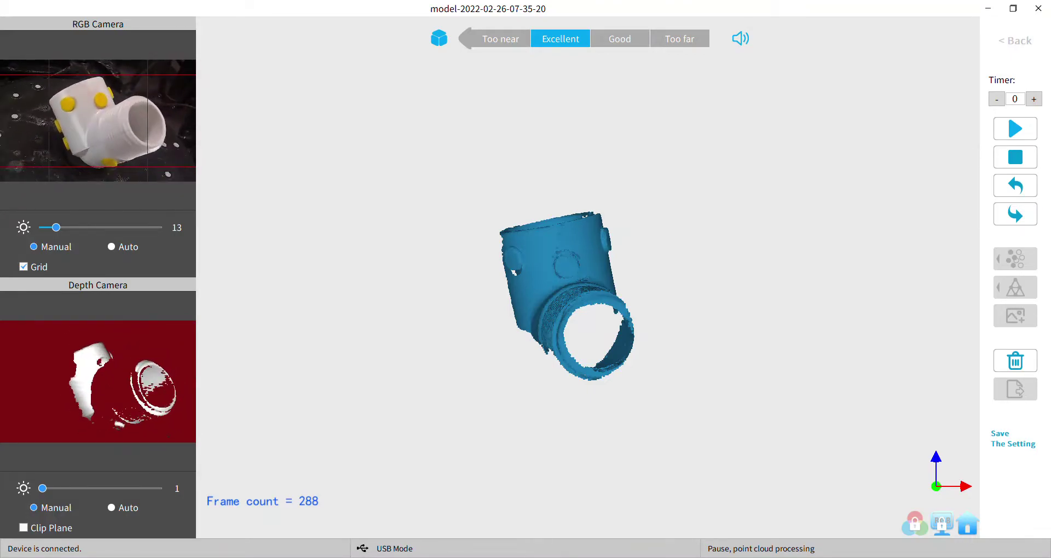
key(space)
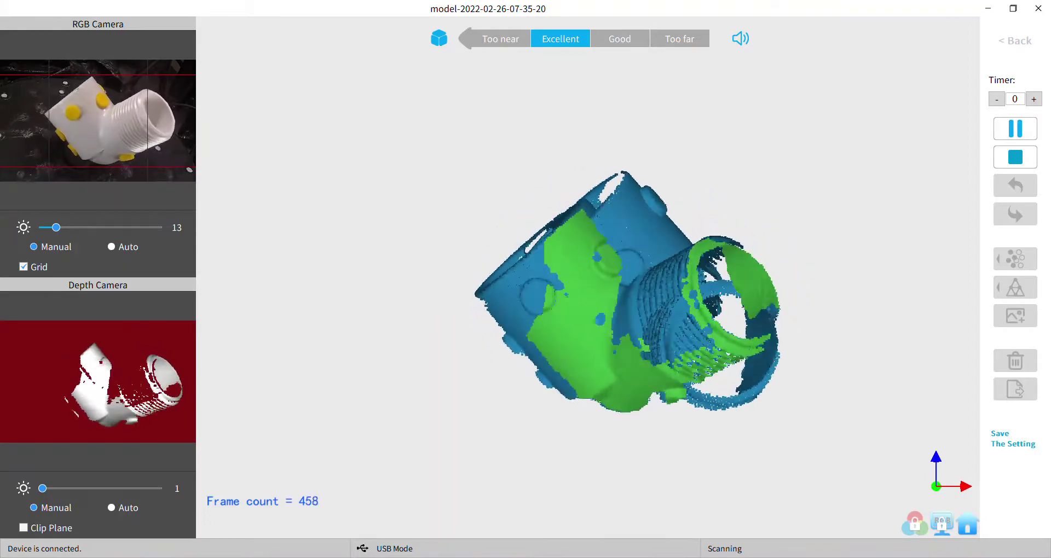
key(space)
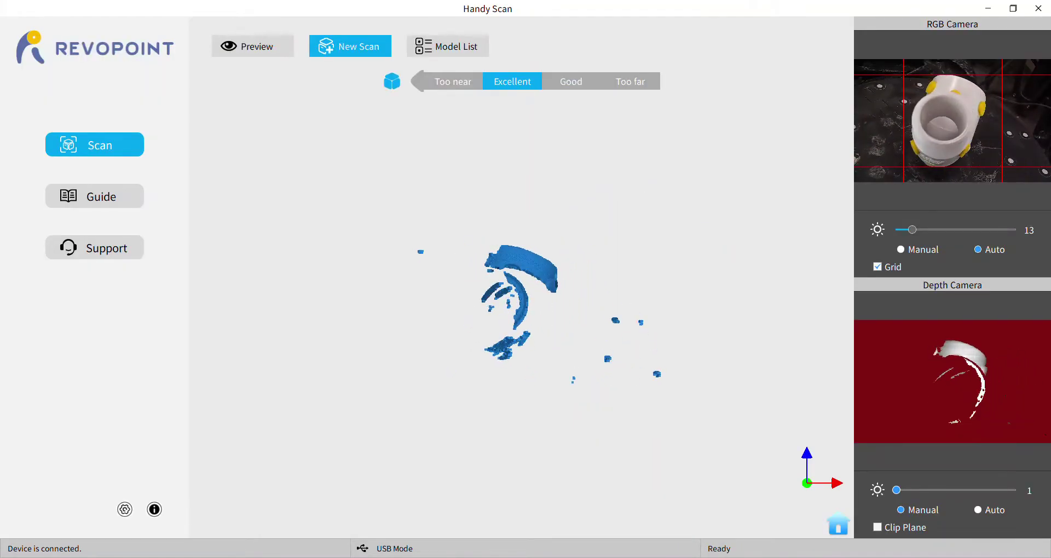
Retry the marked elbow fitting in another new scan, pausing once and resuming for a second pass.
key(space)
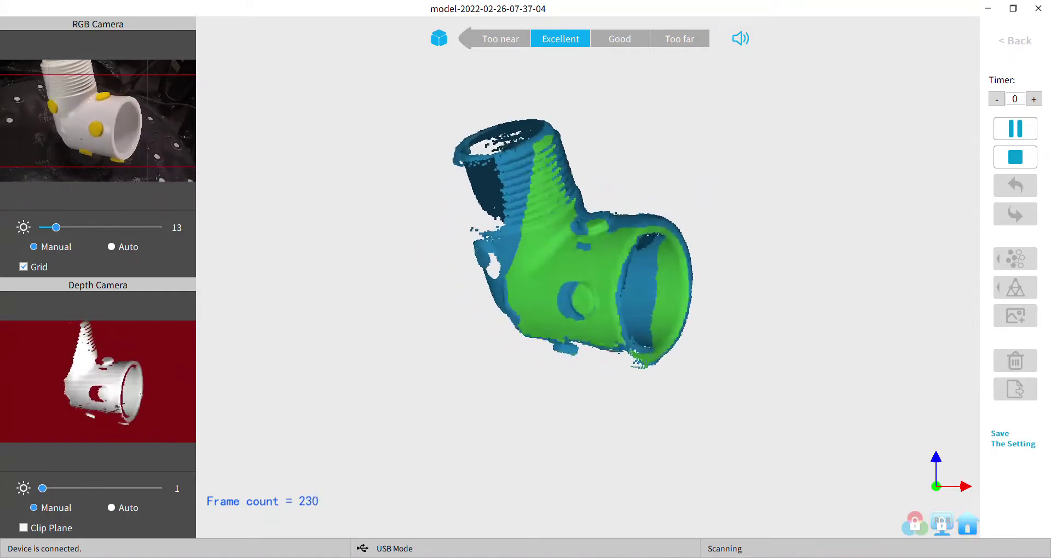
key(space)
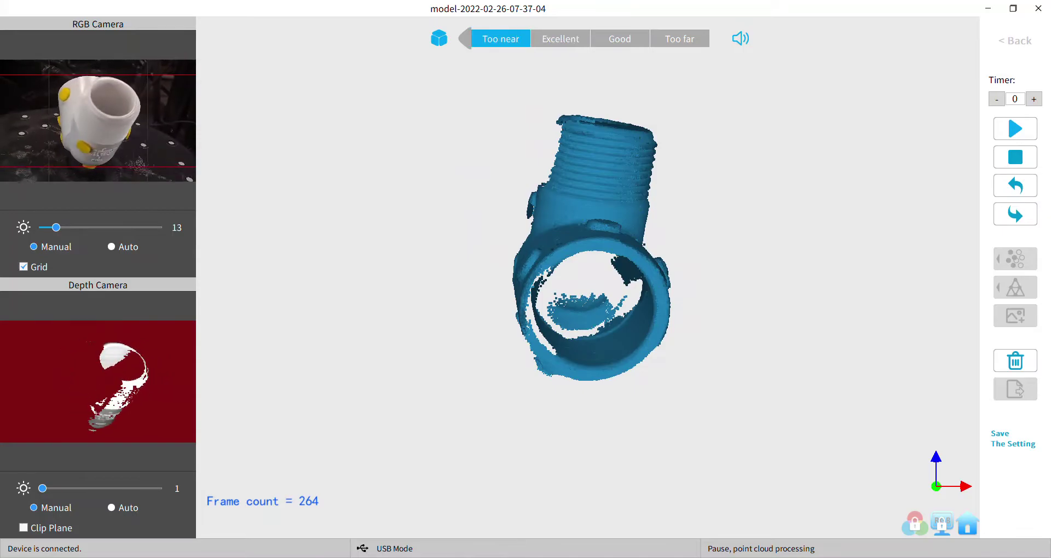
key(space)
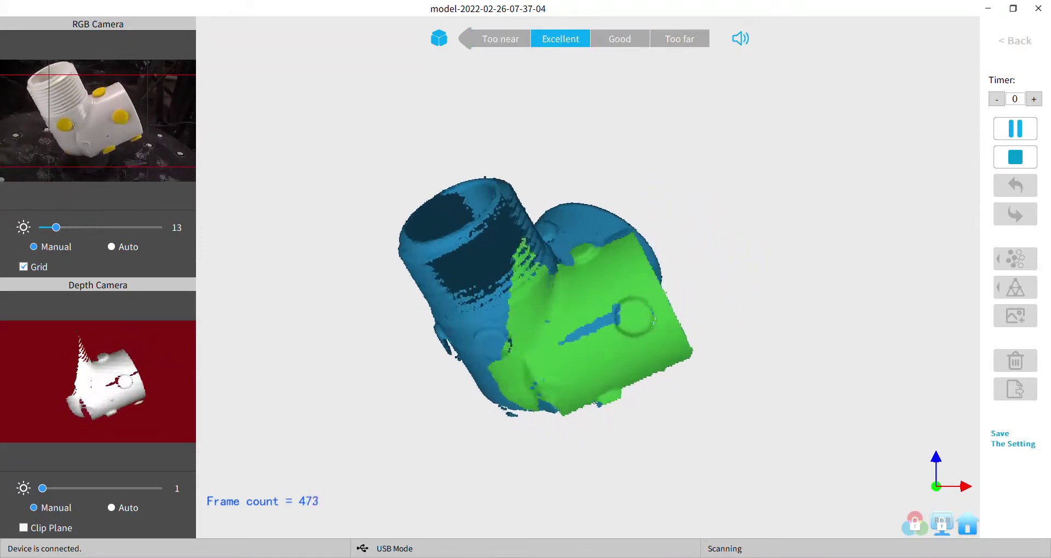
key(space)
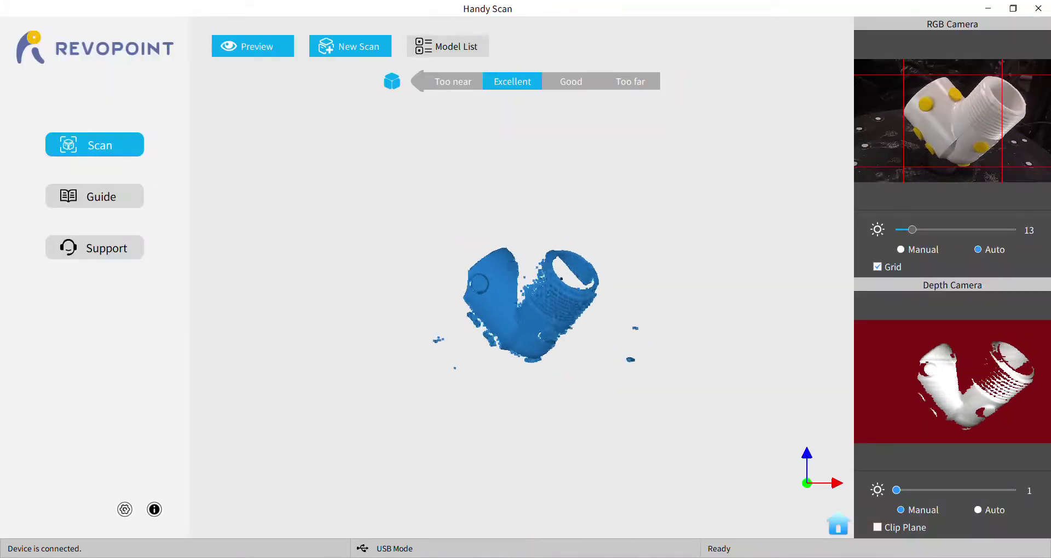
Create a new scan of the elbow fitting with yellow markers and capture its first two passes, pausing after each.
click(350, 46)
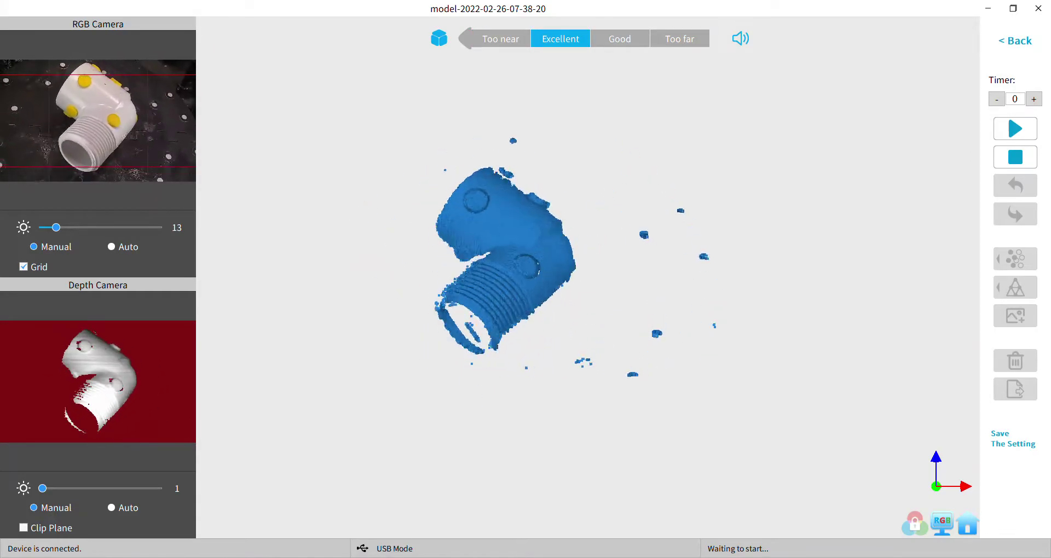
key(space)
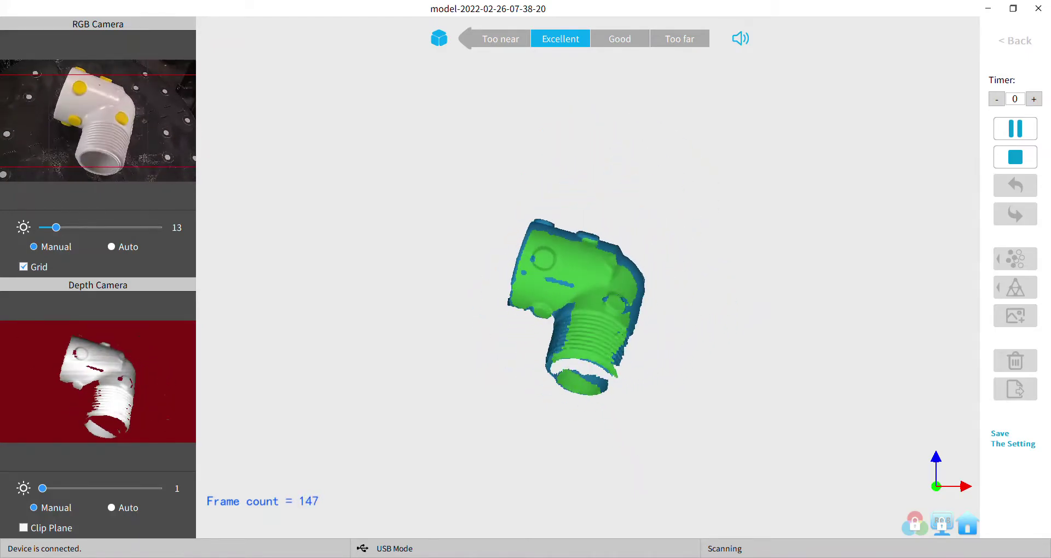
key(space)
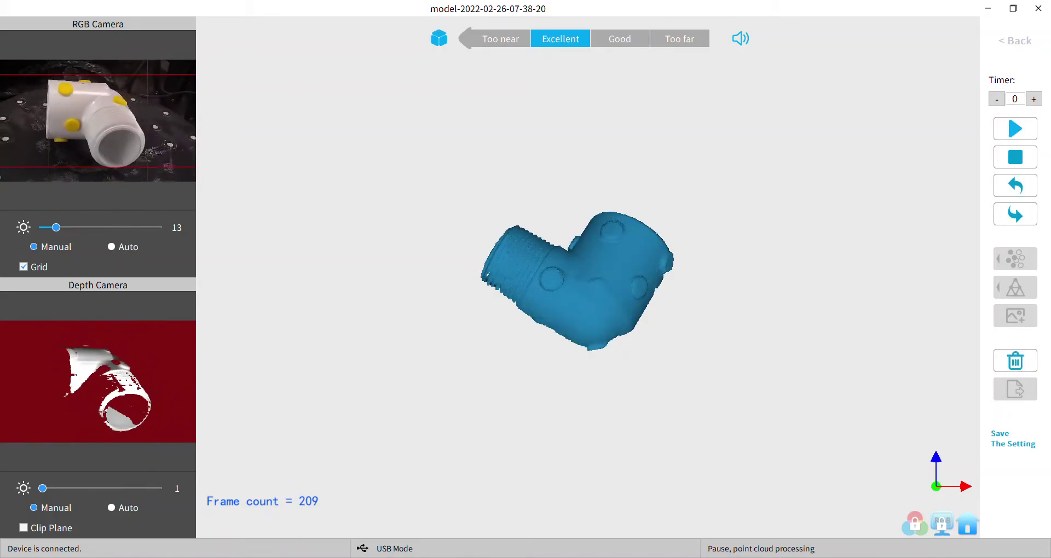
key(space)
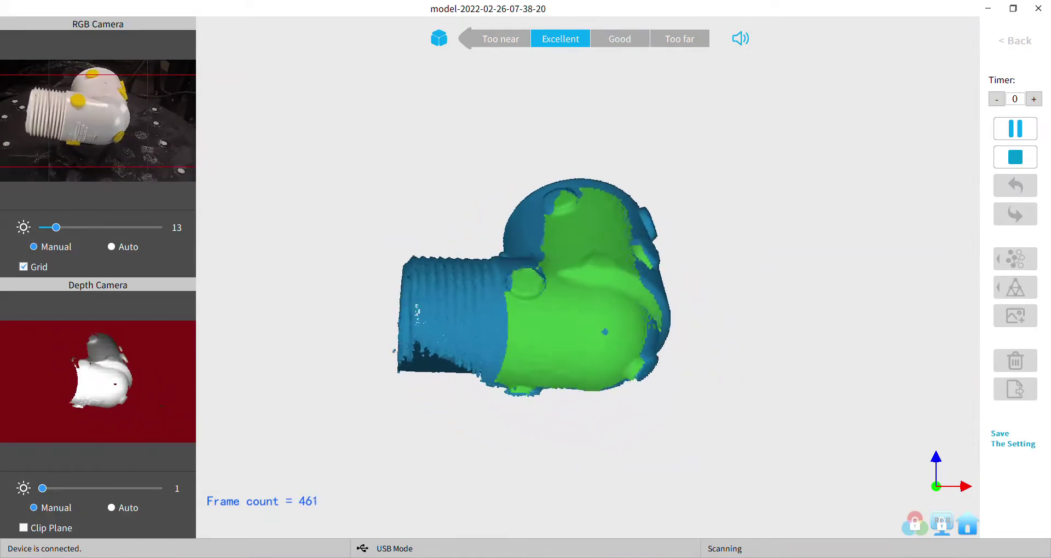
key(space)
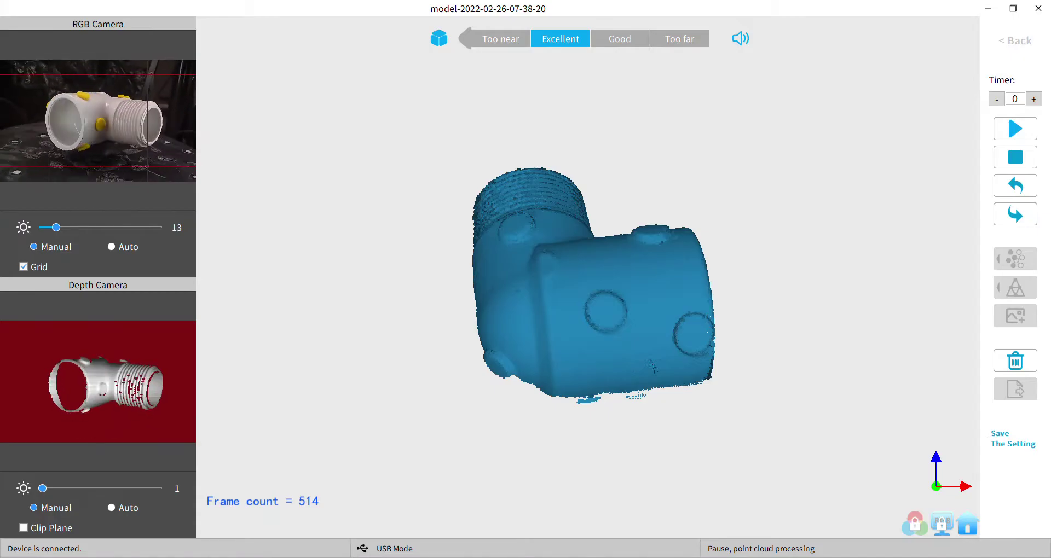
Add three more passes to the paused scan of the marked elbow from different sides, pausing after each.
key(space)
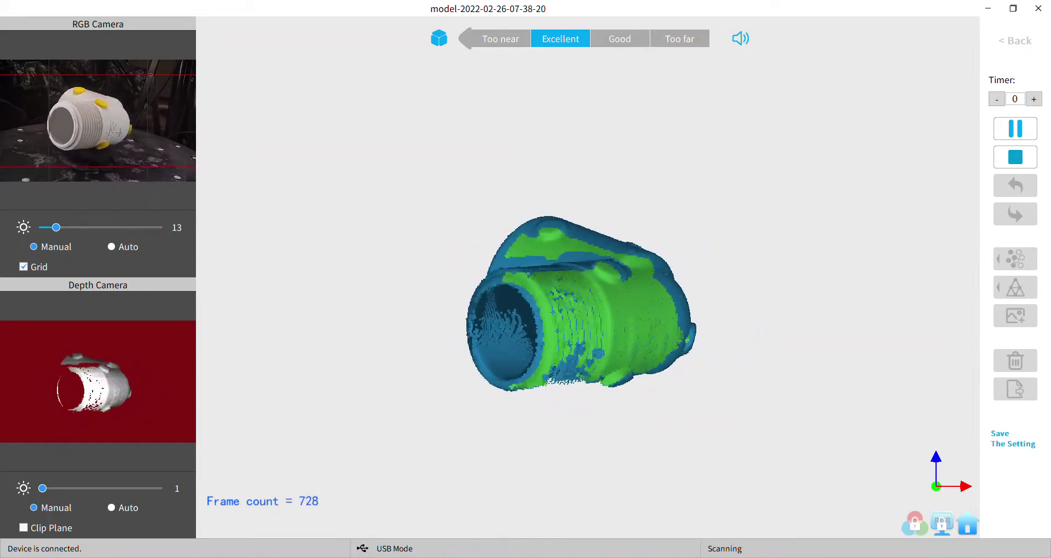
key(space)
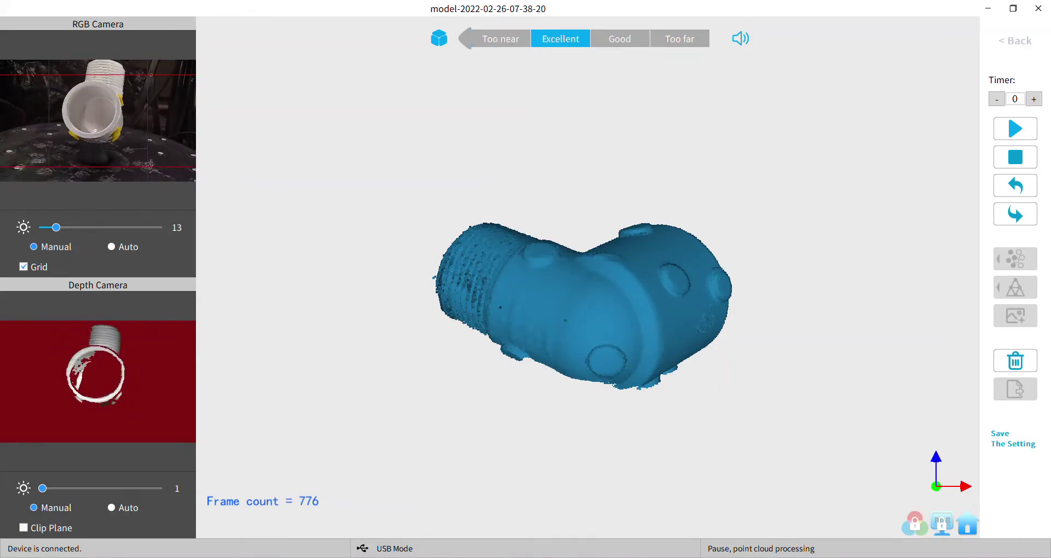
key(space)
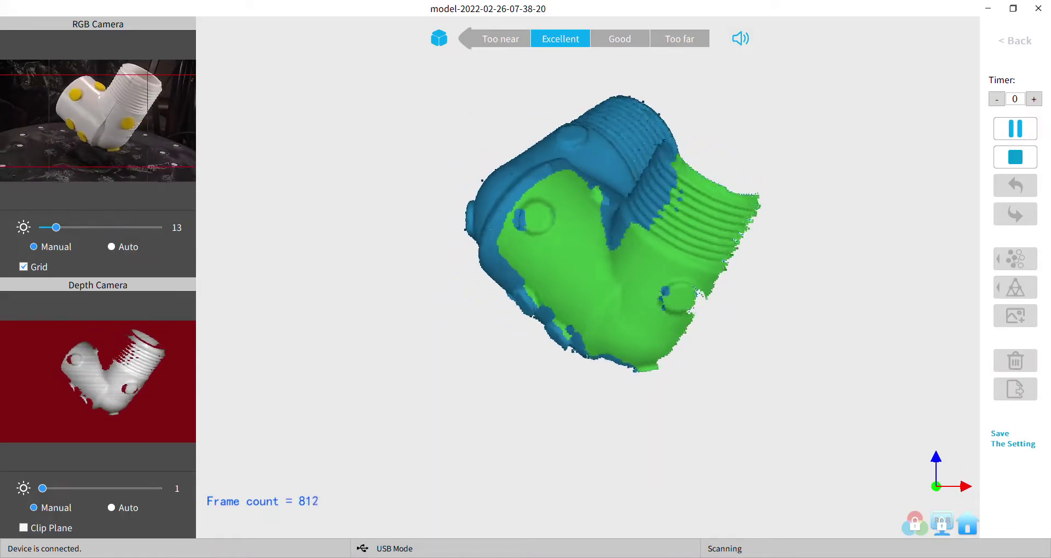
key(space)
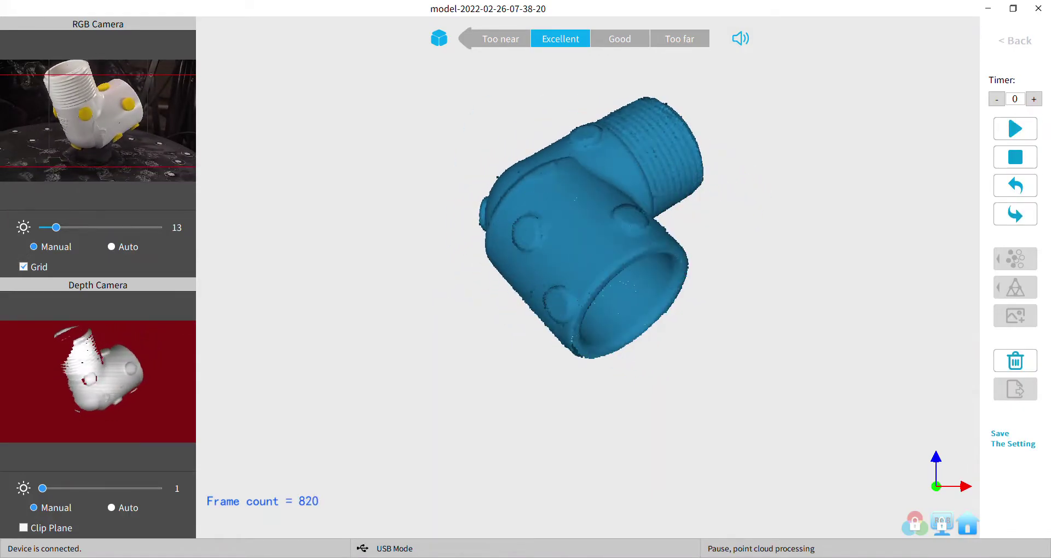
key(space)
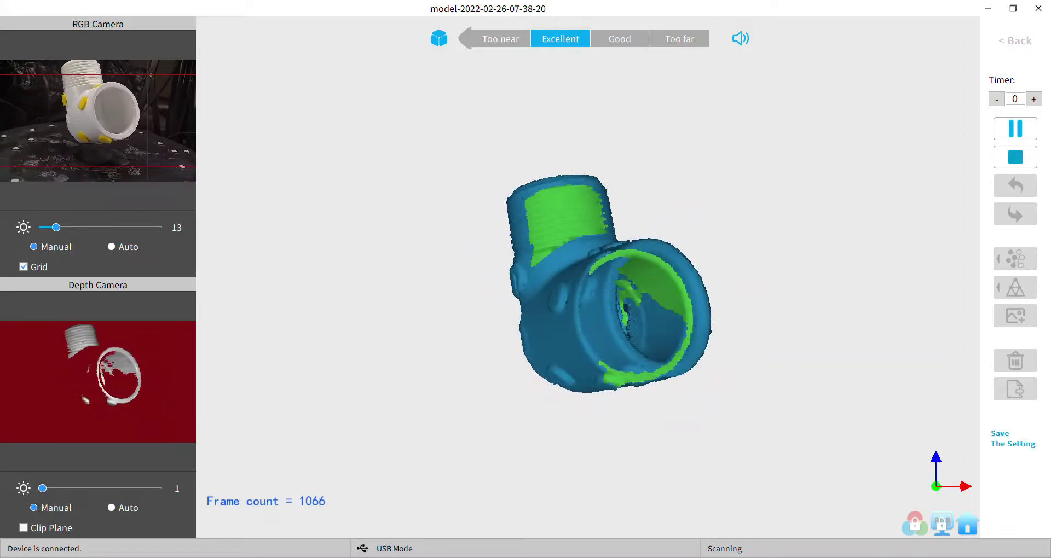
key(space)
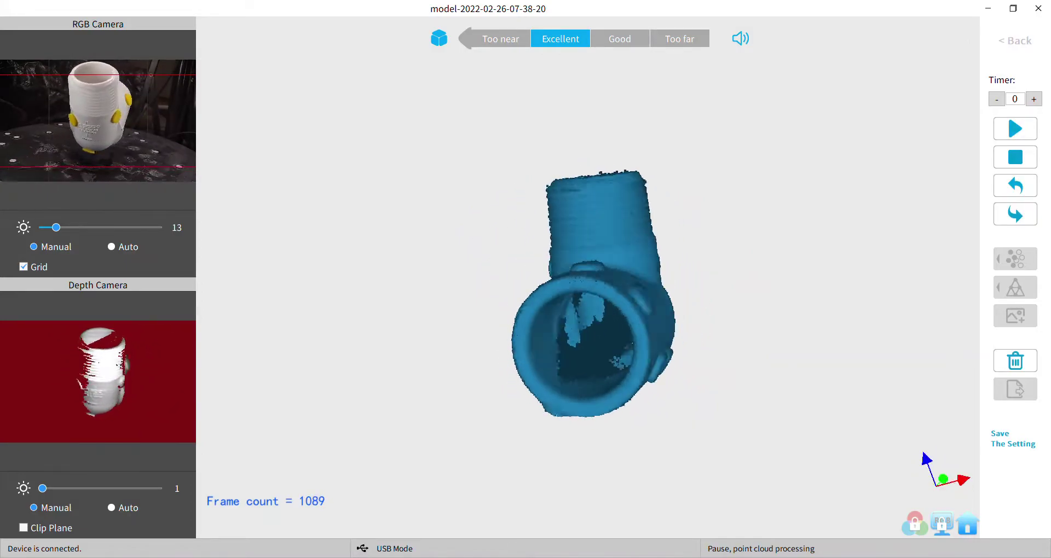
Capture four more passes of the marked elbow from different sides, pausing after each, and end the scan.
key(space)
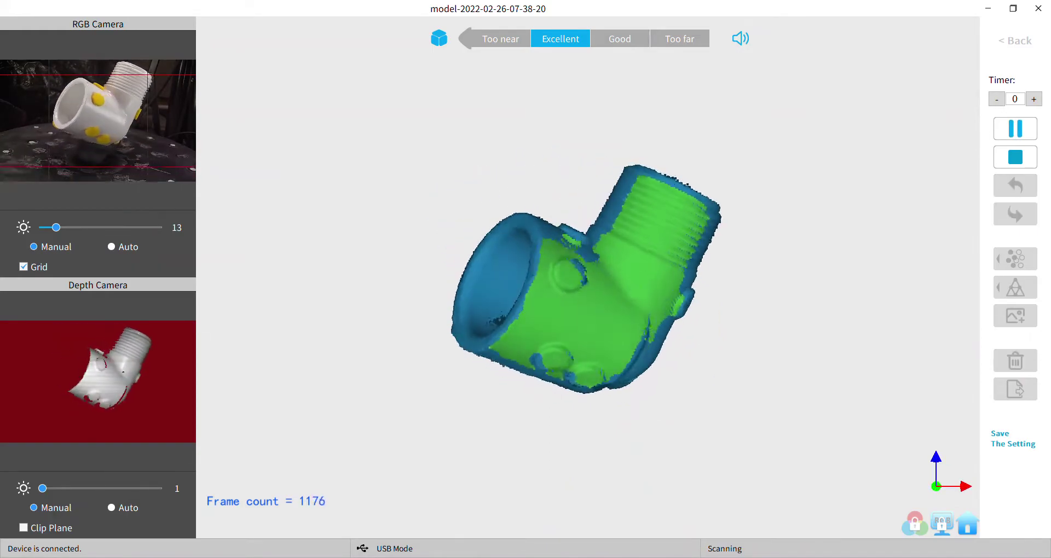
key(space)
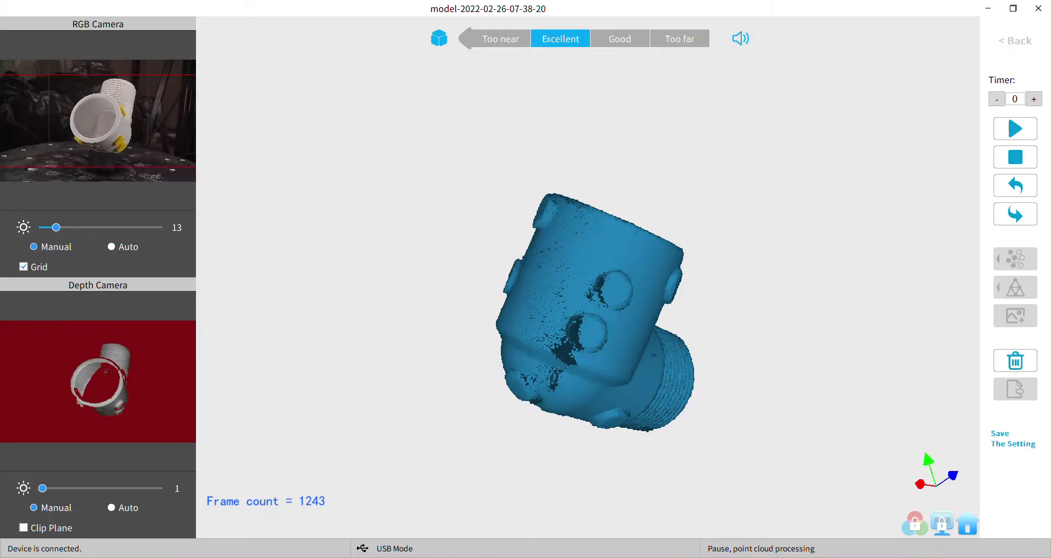
key(space)
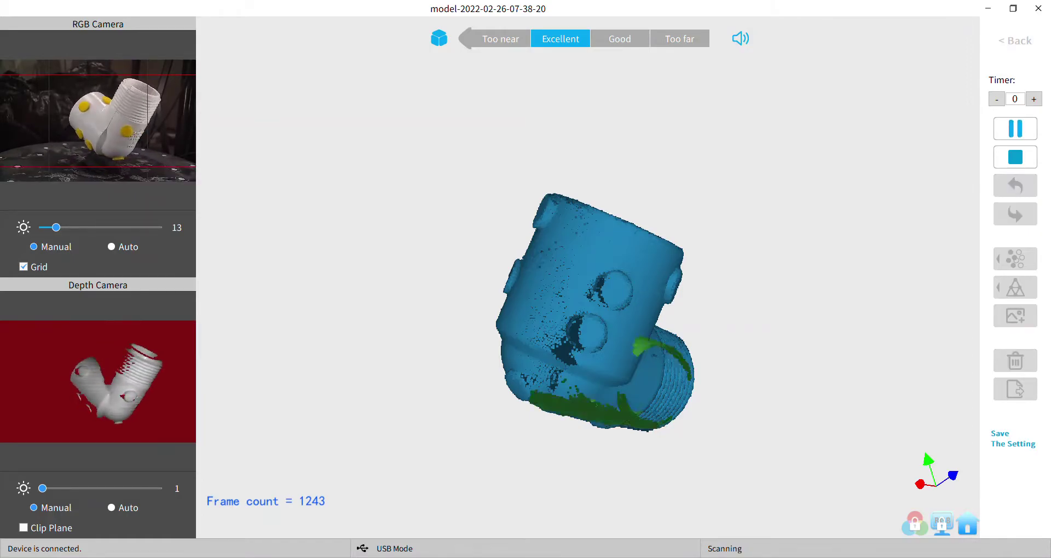
key(space)
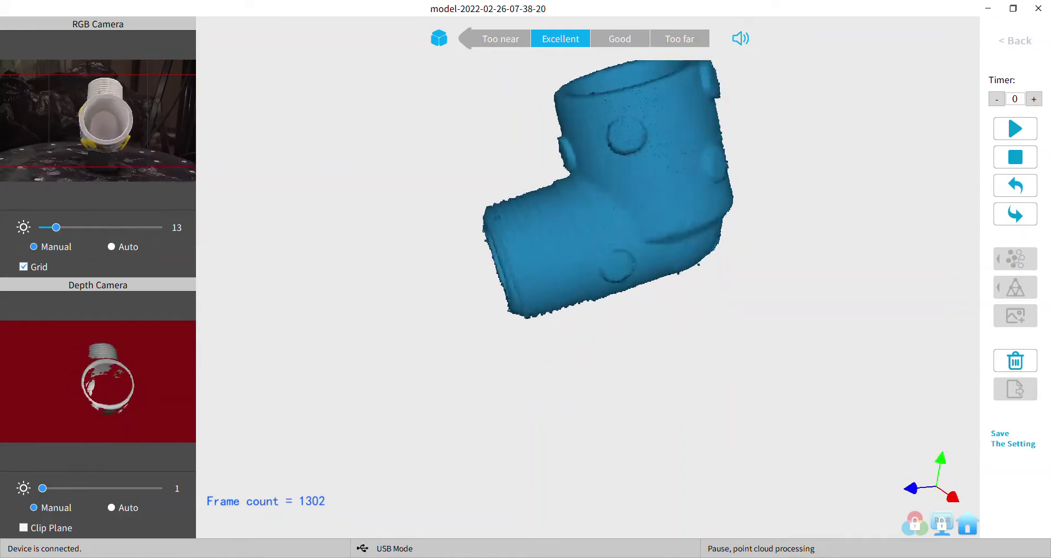
key(space)
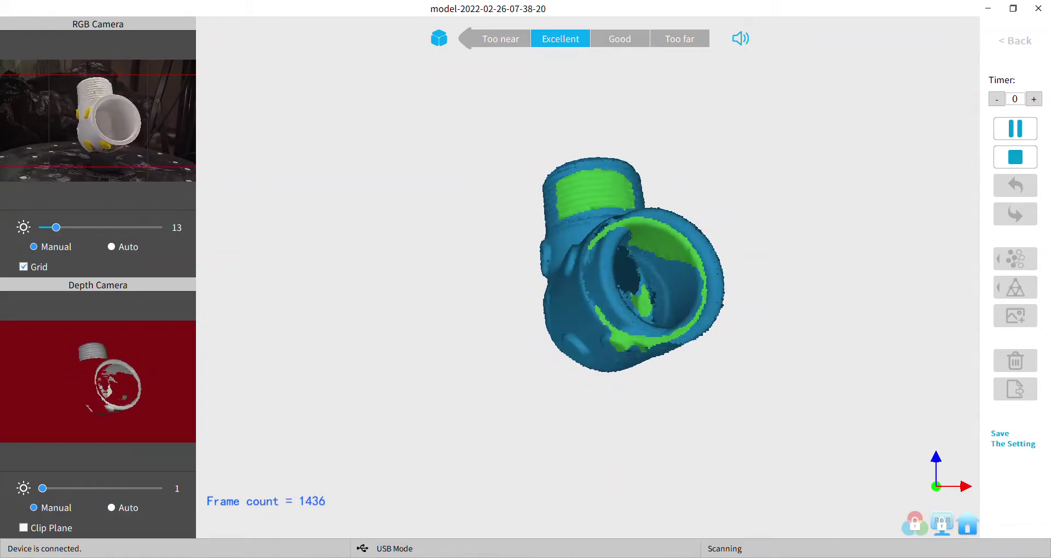
key(space)
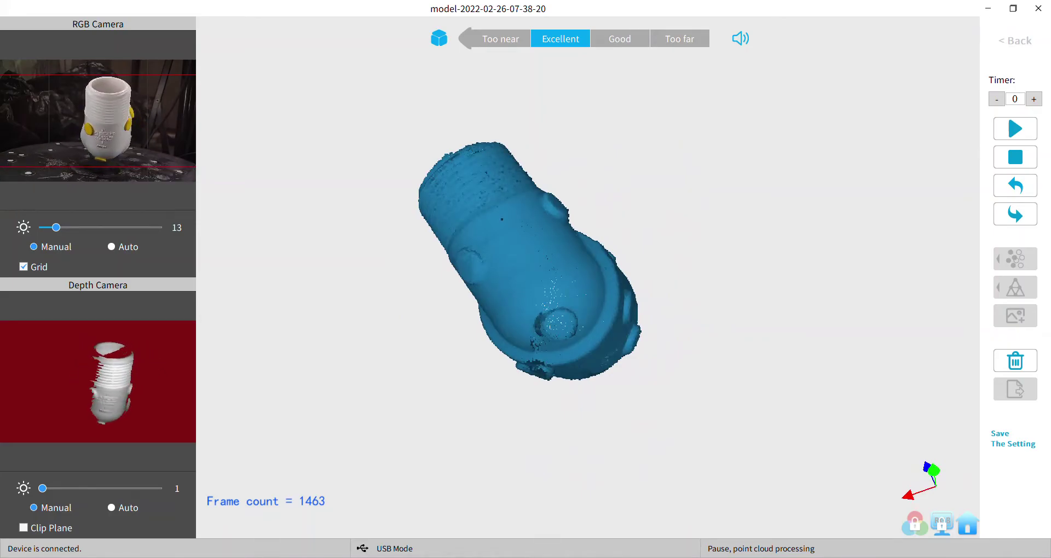
key(space)
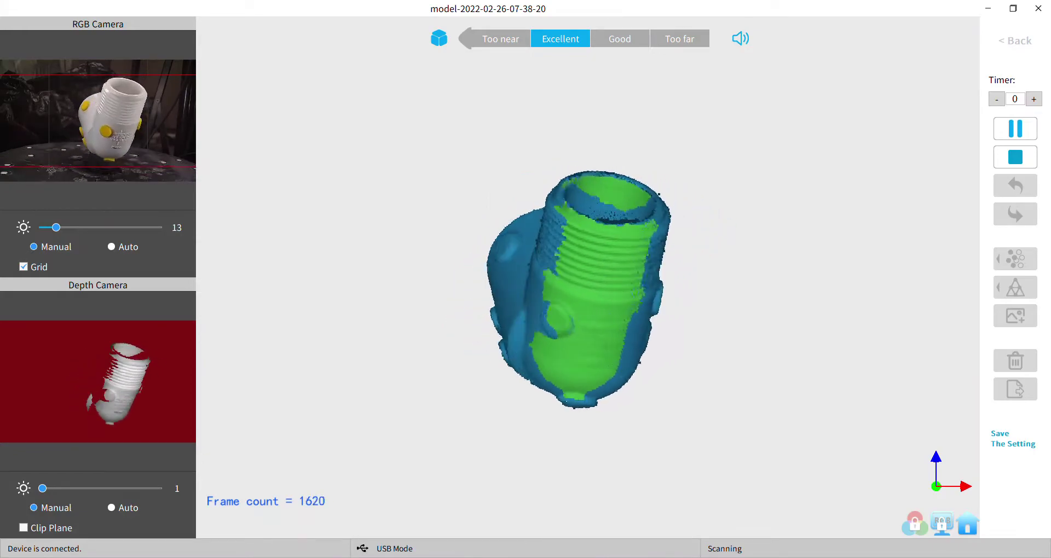
key(space)
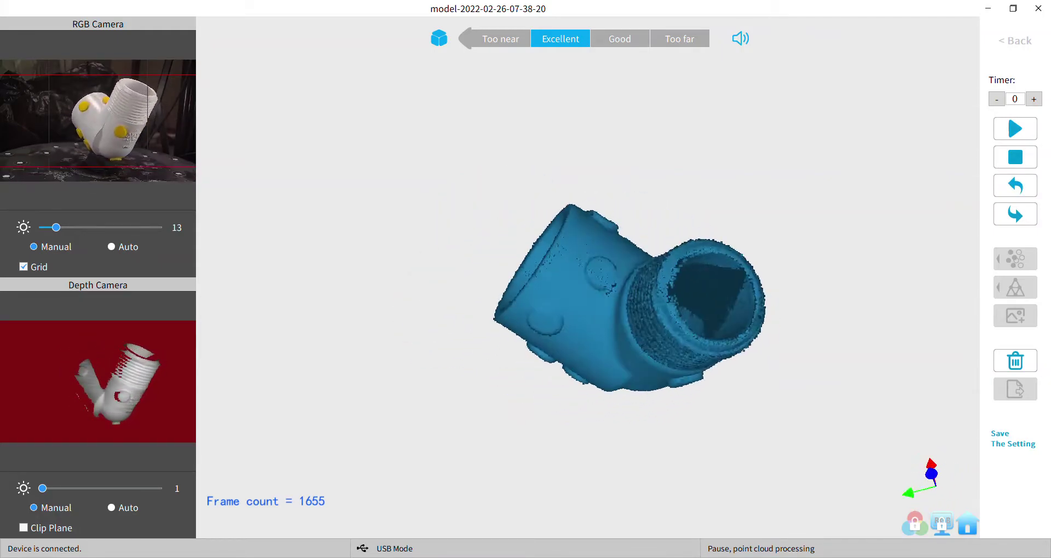
click(1016, 157)
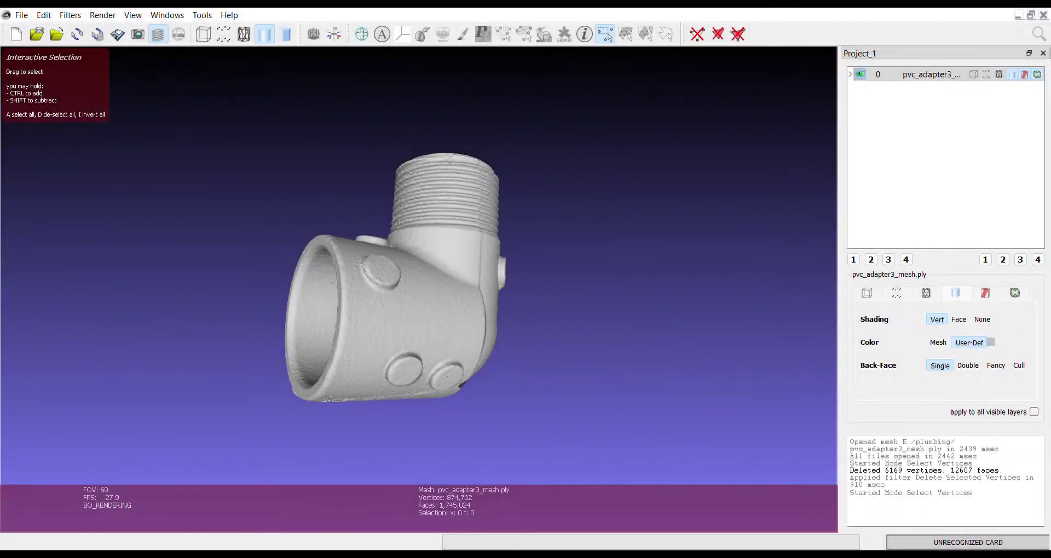
In MeshLab, select only the vertices of the marker protruding from the outer back of the elbow's threaded arm, and delete them.
drag(509, 339, 498, 372)
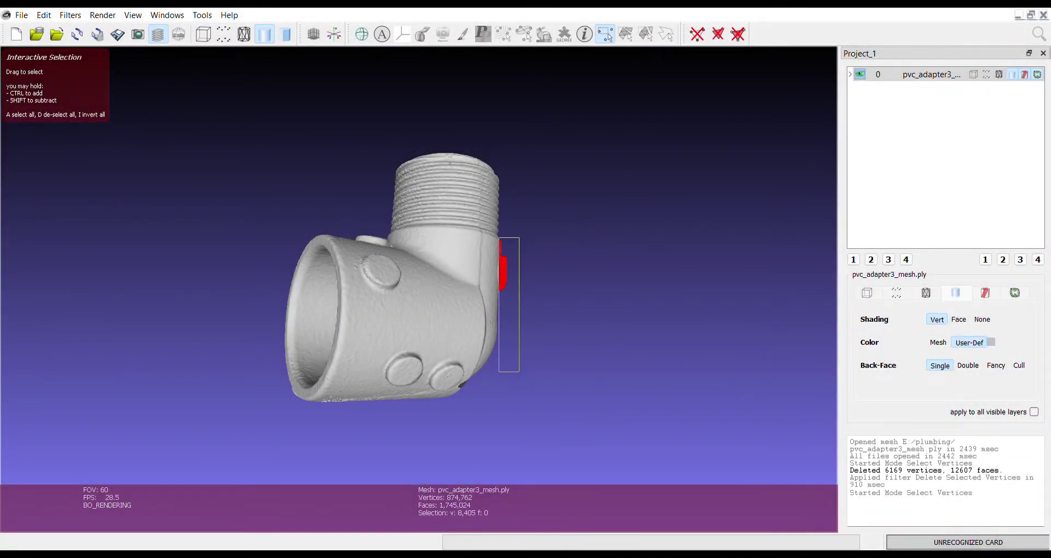
key(d)
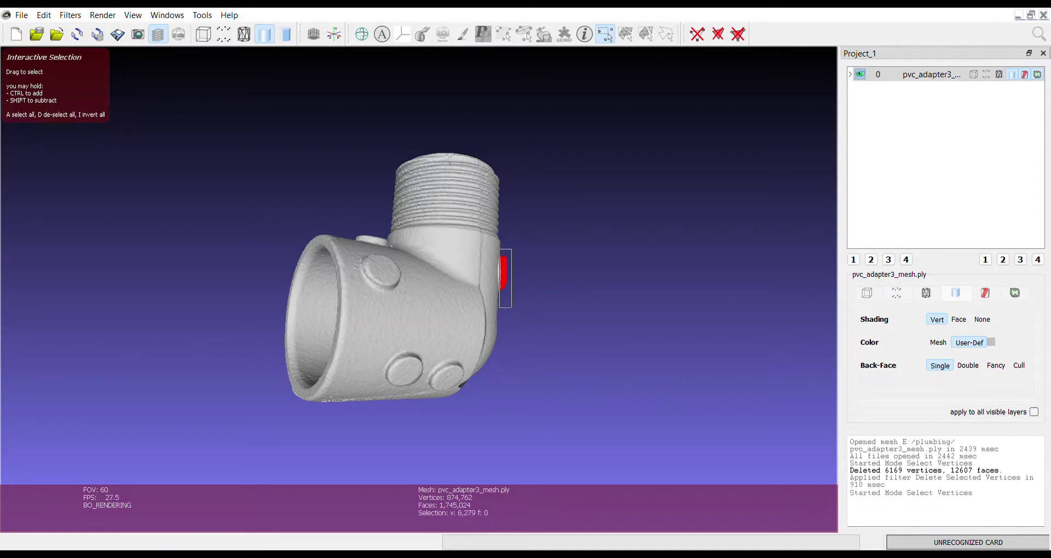
drag(500, 313, 500, 313)
click(697, 34)
Select the vertex cluster of the round marker on the socket's side within a radius of about 5.99, and delete it.
mouse_move(493, 274)
mouse_down()
mouse_move(394, 290)
mouse_move(514, 306)
mouse_move(542, 323)
mouse_move(406, 296)
mouse_move(520, 329)
mouse_move(416, 296)
mouse_move(501, 400)
mouse_up()
click(504, 34)
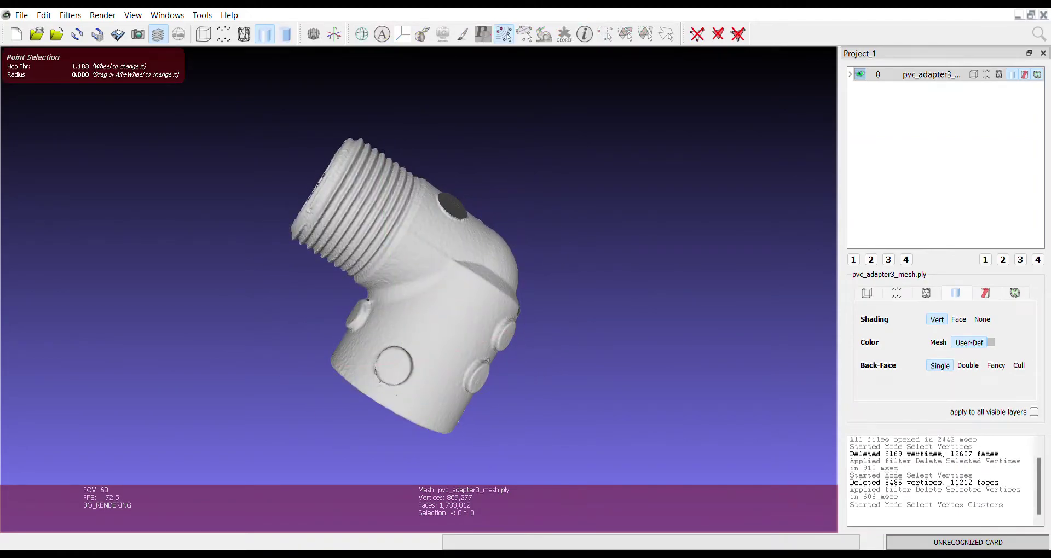
drag(393, 365, 413, 366)
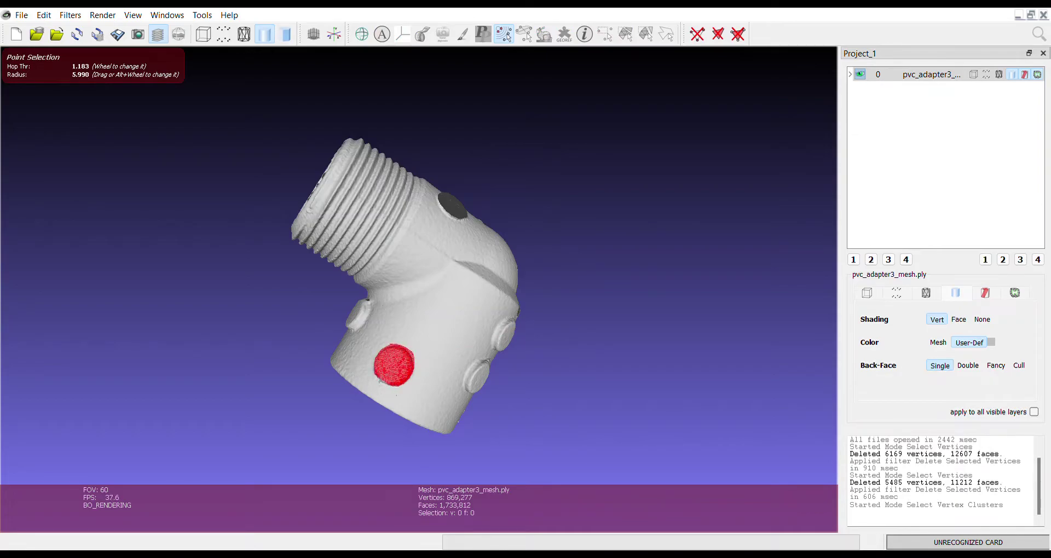
click(697, 33)
mouse_move(481, 296)
mouse_down()
mouse_move(460, 323)
mouse_move(383, 356)
mouse_move(504, 263)
mouse_move(493, 186)
mouse_up()
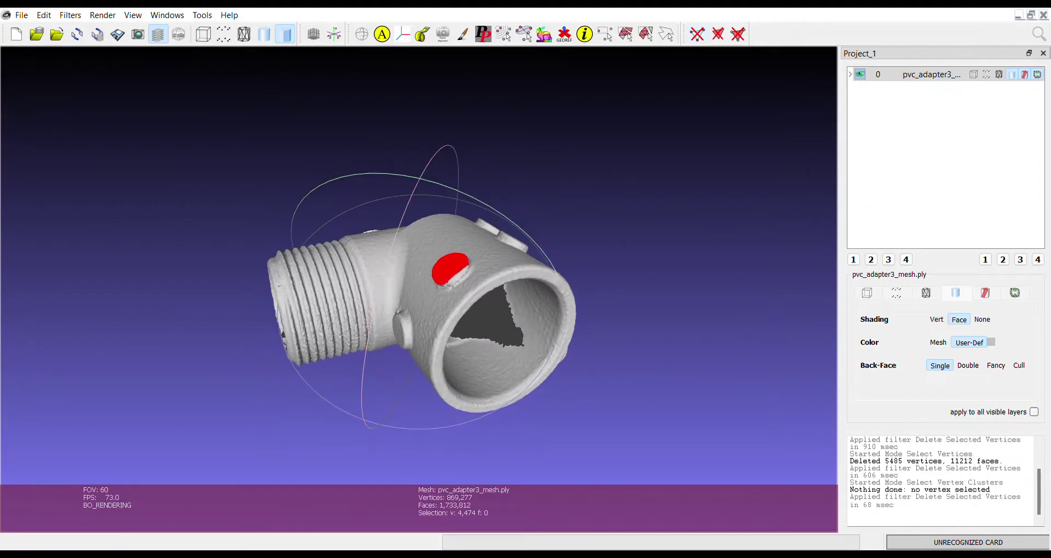
click(697, 34)
drag(547, 246, 411, 405)
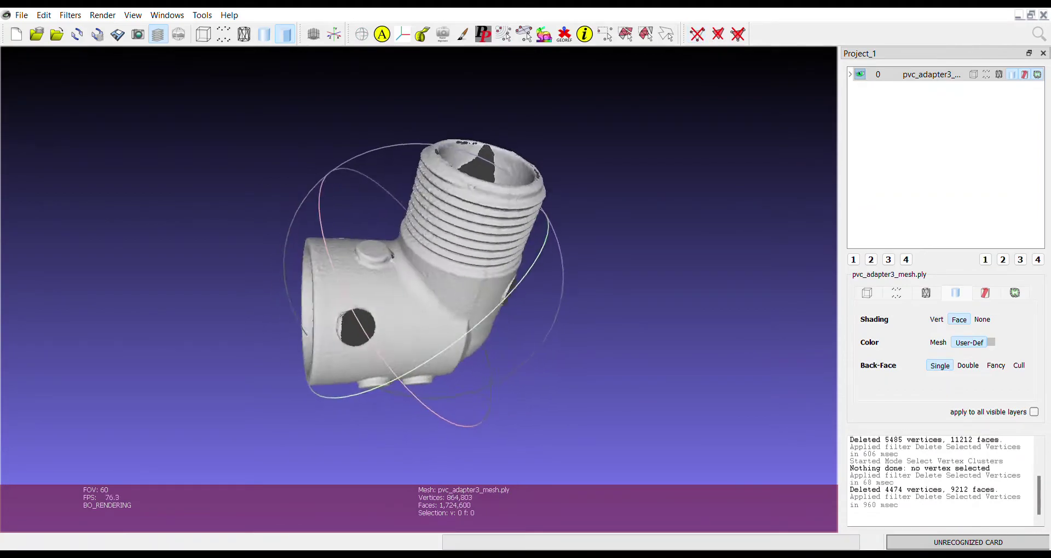